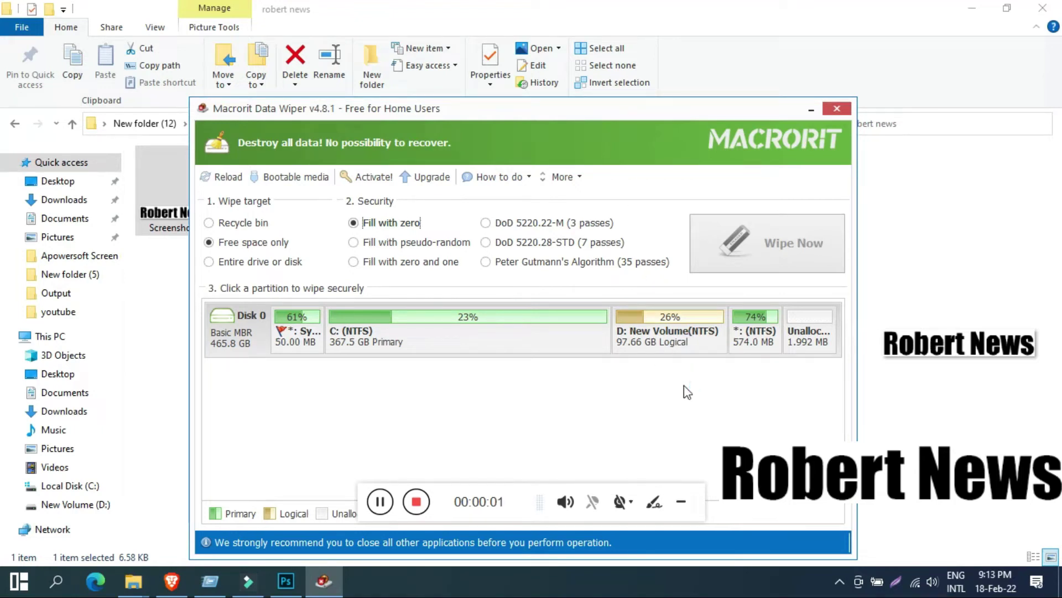
Select the C: partition, reload disk information, and choose Recycle bin as the wipe target.
{"action": "left_click", "coordinate": [492, 335]}
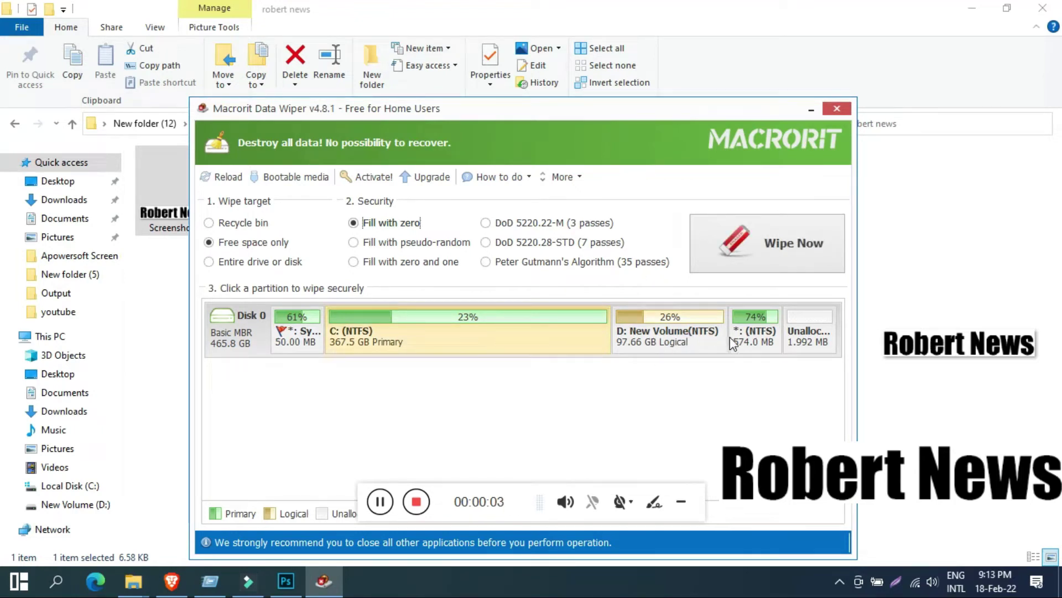
{"action": "left_click", "coordinate": [224, 176]}
{"action": "left_click", "coordinate": [252, 226]}
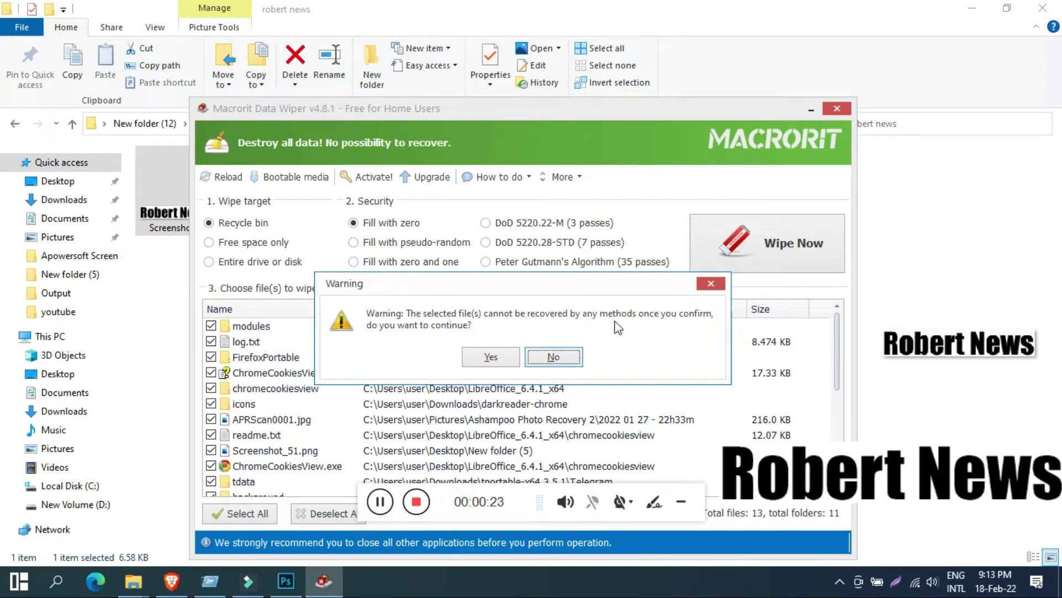
Try wiping the recycle bin files, cancel the PRO activation prompt, and dismiss the repeat warning.
{"action": "left_click", "coordinate": [551, 359]}
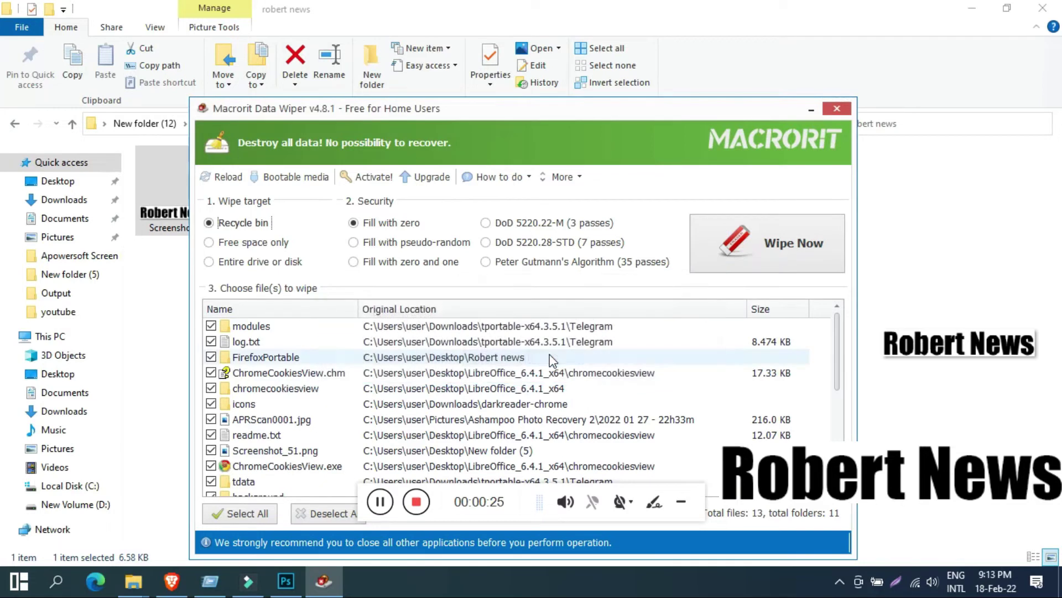
{"action": "scroll", "coordinate": [551, 359], "scroll_direction": "down", "scroll_amount": 2}
{"action": "scroll", "coordinate": [551, 359], "scroll_direction": "down", "scroll_amount": 3}
{"action": "scroll", "coordinate": [553, 357], "scroll_direction": "up", "scroll_amount": 5}
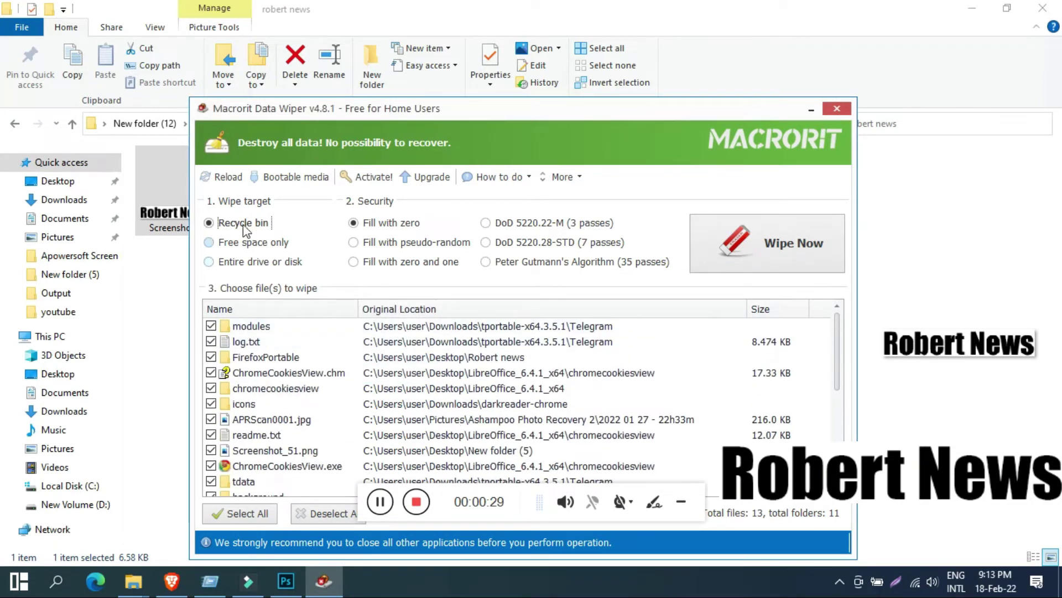
{"action": "left_click", "coordinate": [788, 247]}
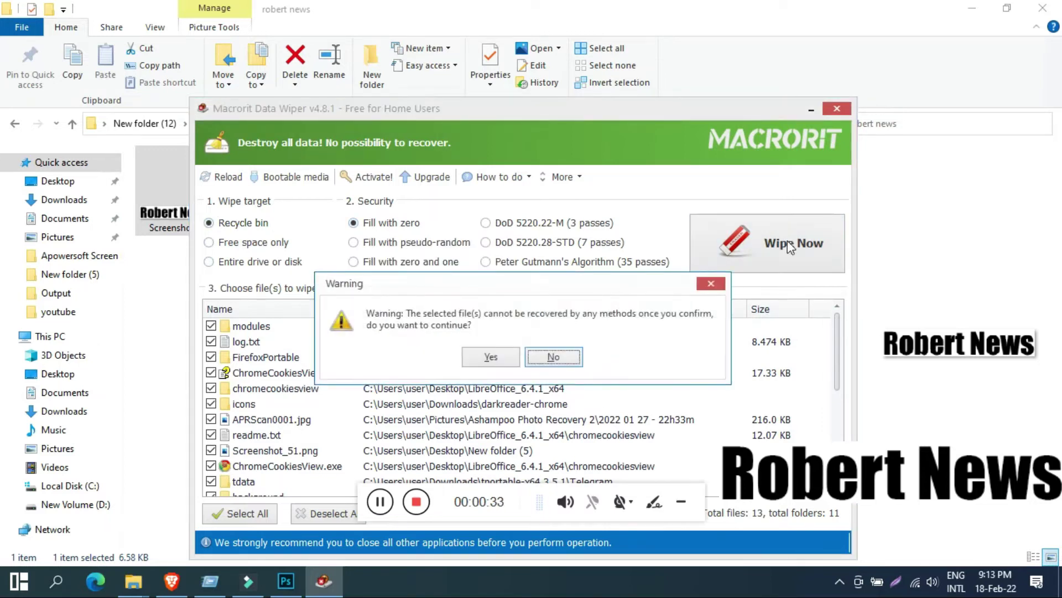
{"action": "left_click", "coordinate": [485, 354]}
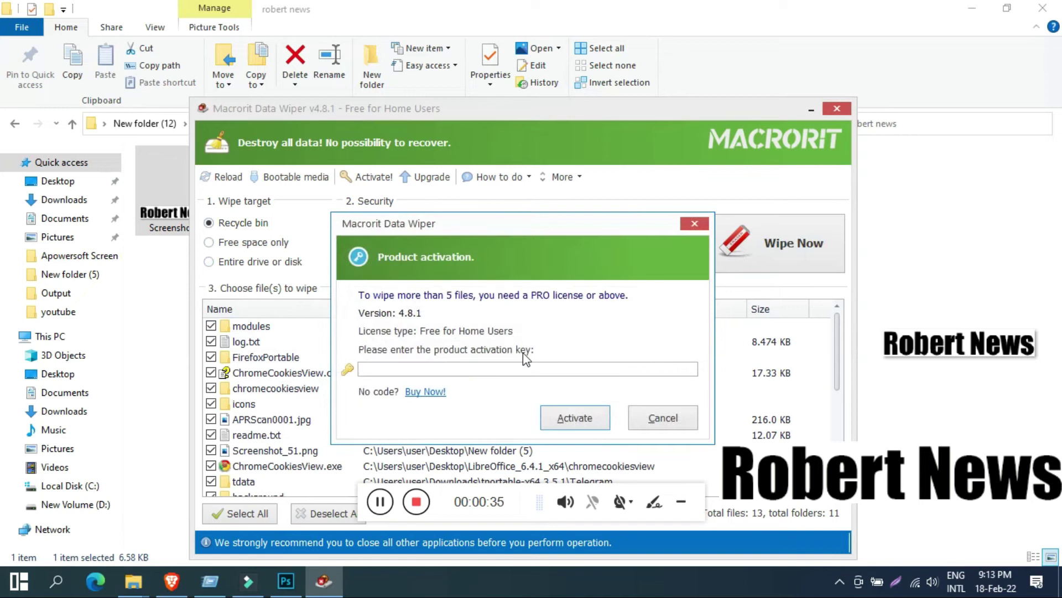
{"action": "left_click", "coordinate": [661, 419]}
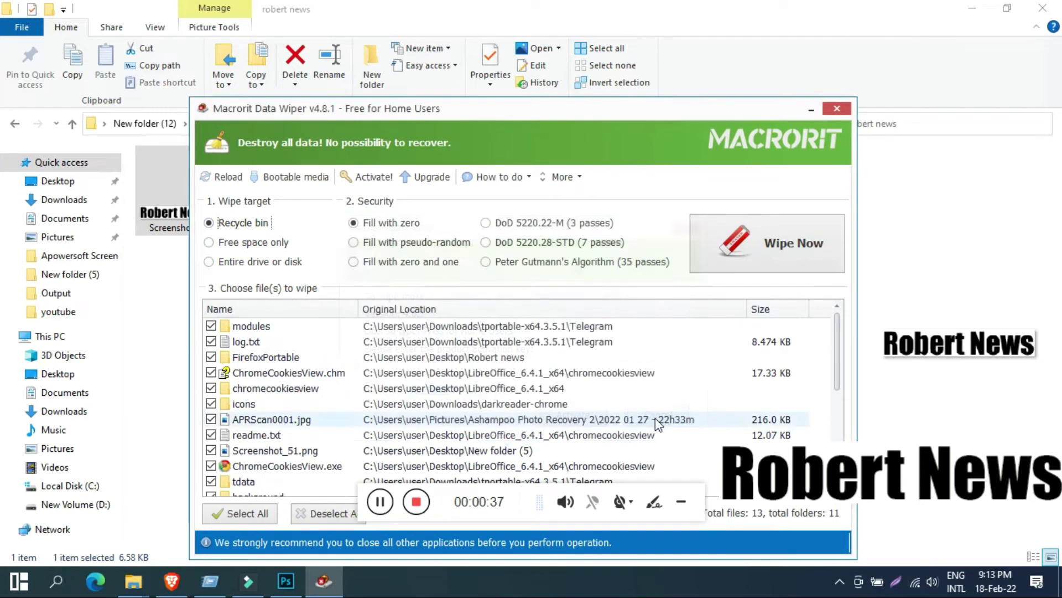
{"action": "left_click", "coordinate": [749, 258]}
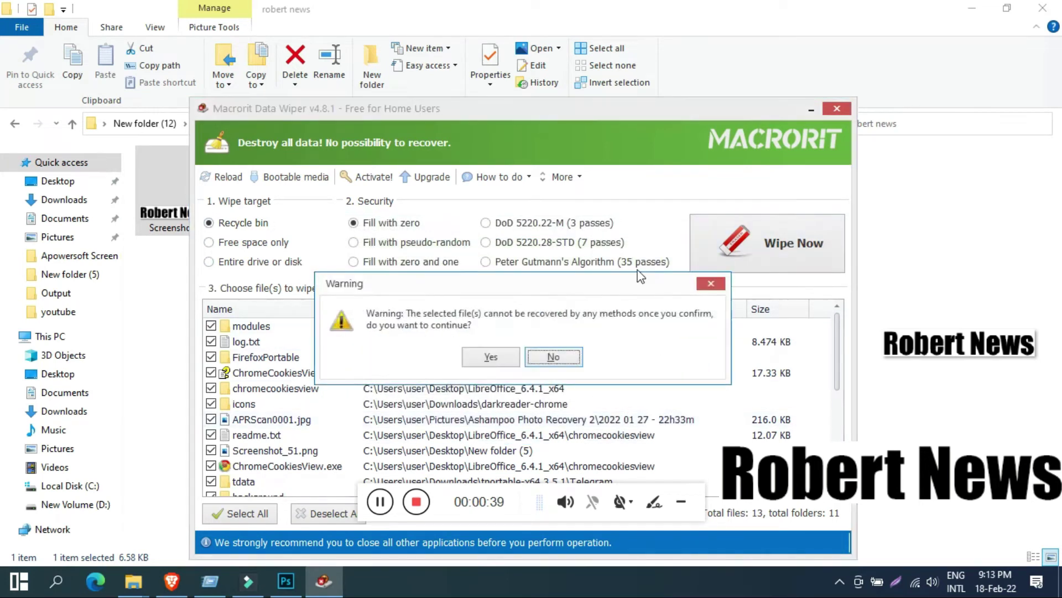
{"action": "left_click", "coordinate": [560, 354]}
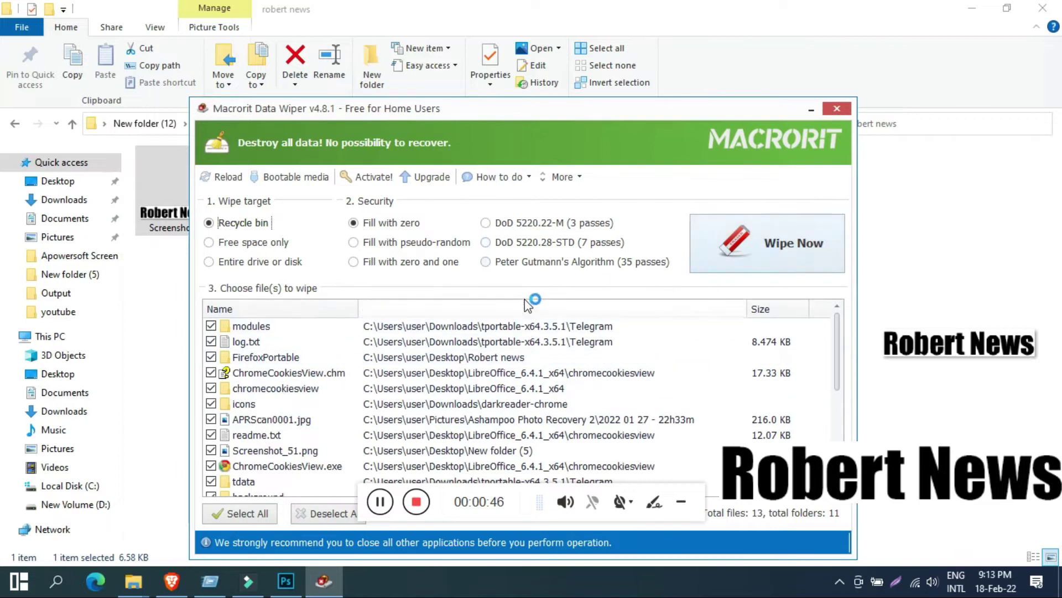
Target the entire drive or disk with DoD 5220.22-M (3 passes) and show the About window.
{"action": "left_click", "coordinate": [270, 242]}
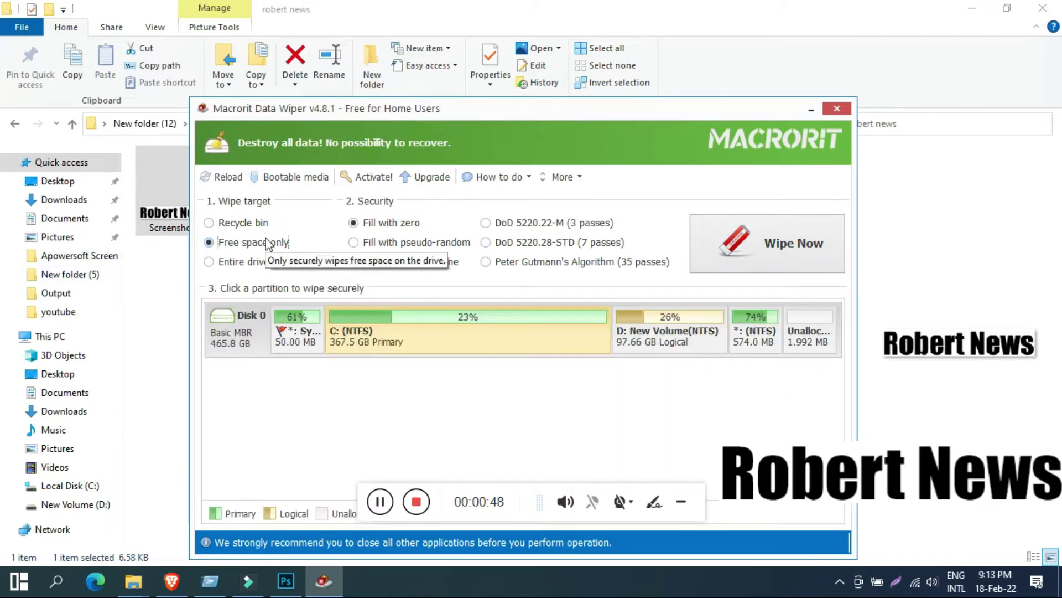
{"action": "left_click", "coordinate": [270, 263]}
{"action": "left_click", "coordinate": [368, 247]}
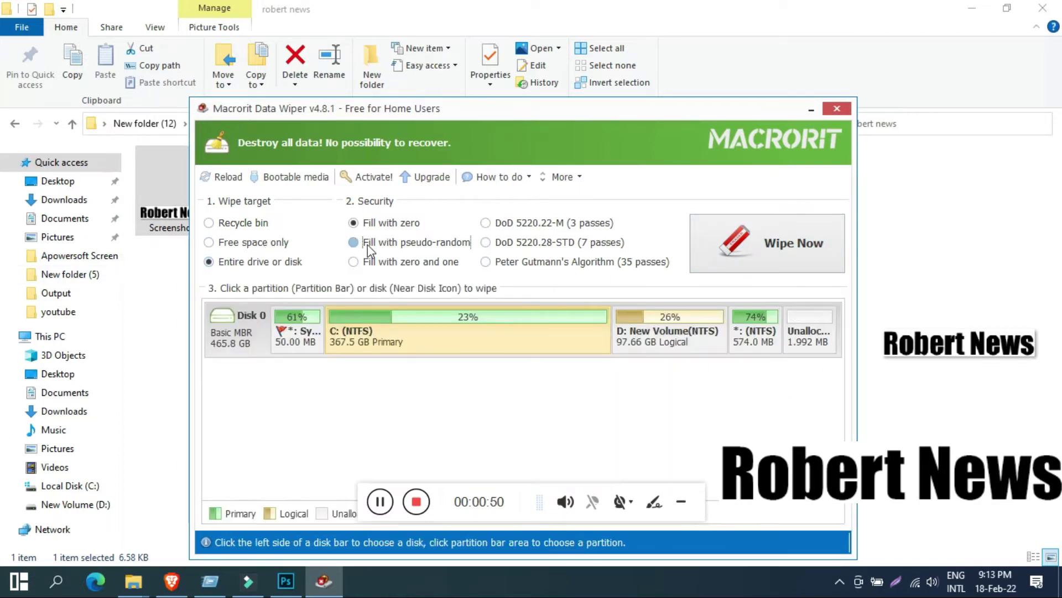
{"action": "left_click", "coordinate": [399, 261]}
{"action": "left_click", "coordinate": [569, 242]}
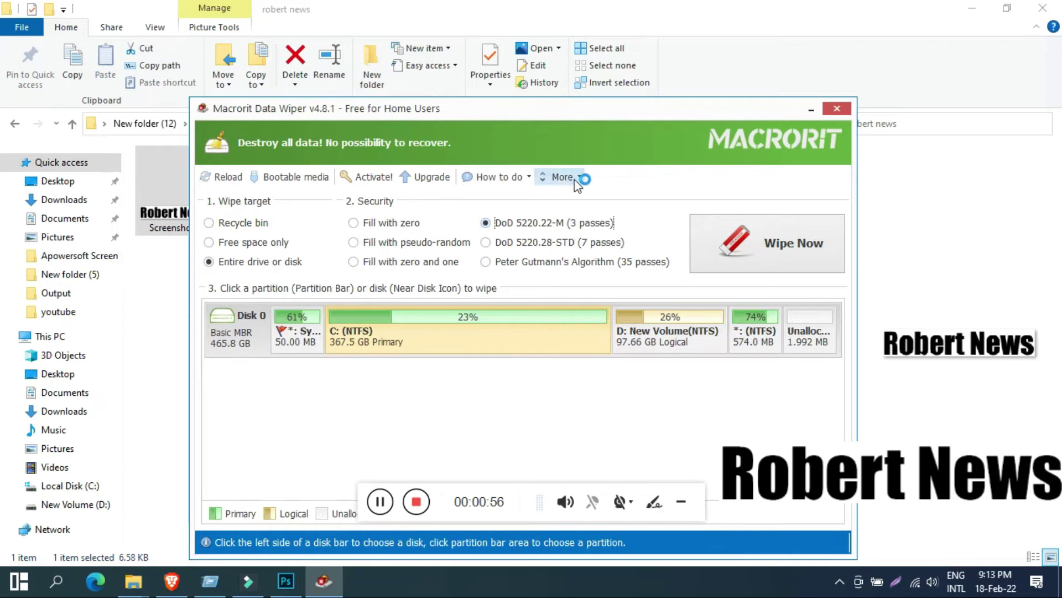
{"action": "left_click", "coordinate": [574, 179]}
{"action": "left_click", "coordinate": [581, 239]}
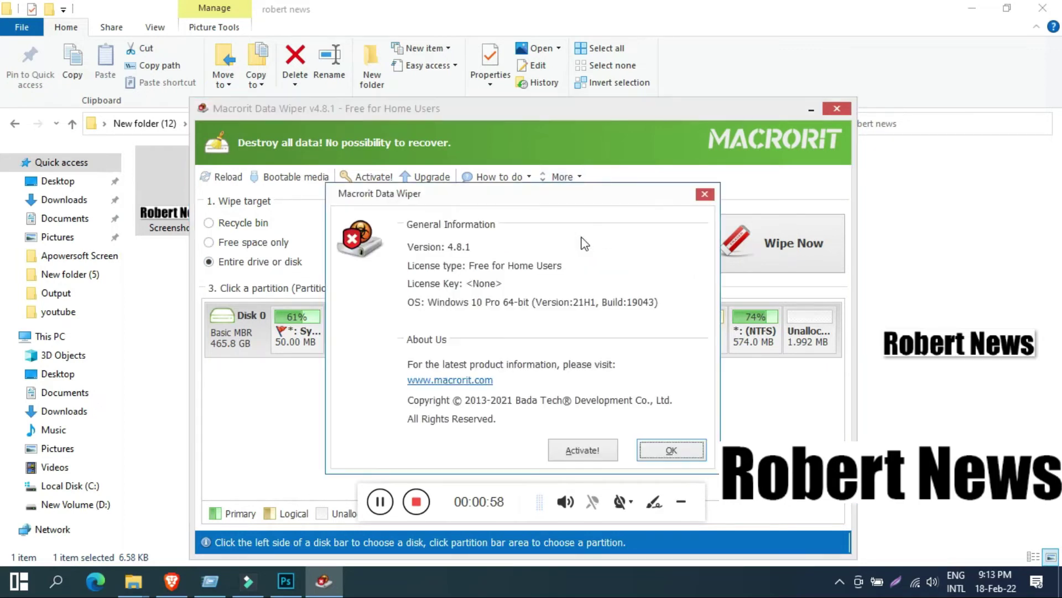
Close the About window and target free space only with Fill with zero security.
{"action": "left_click", "coordinate": [704, 199]}
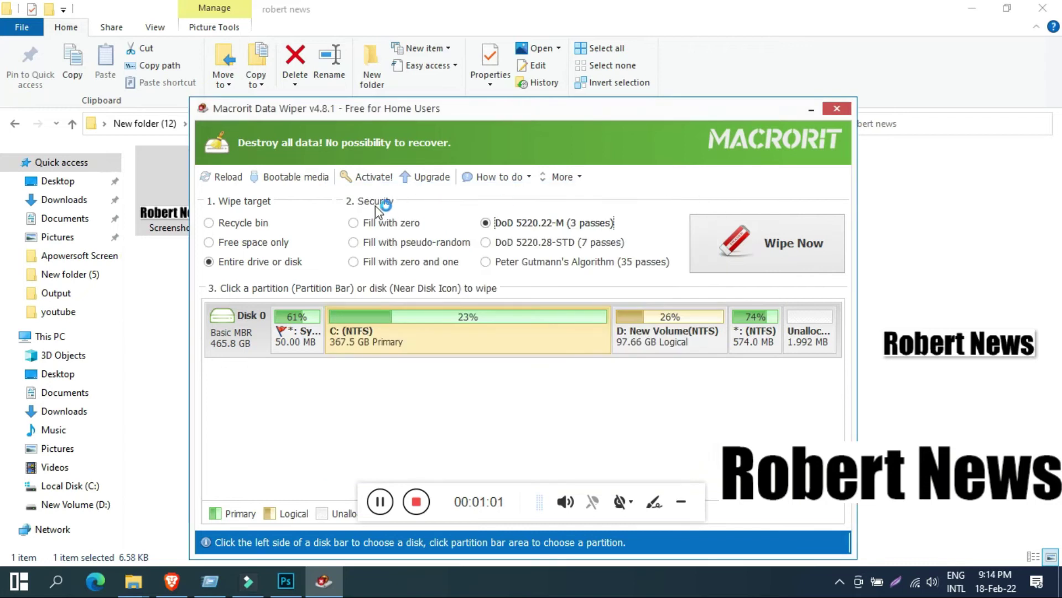
{"action": "left_click", "coordinate": [235, 225]}
{"action": "left_click", "coordinate": [247, 243]}
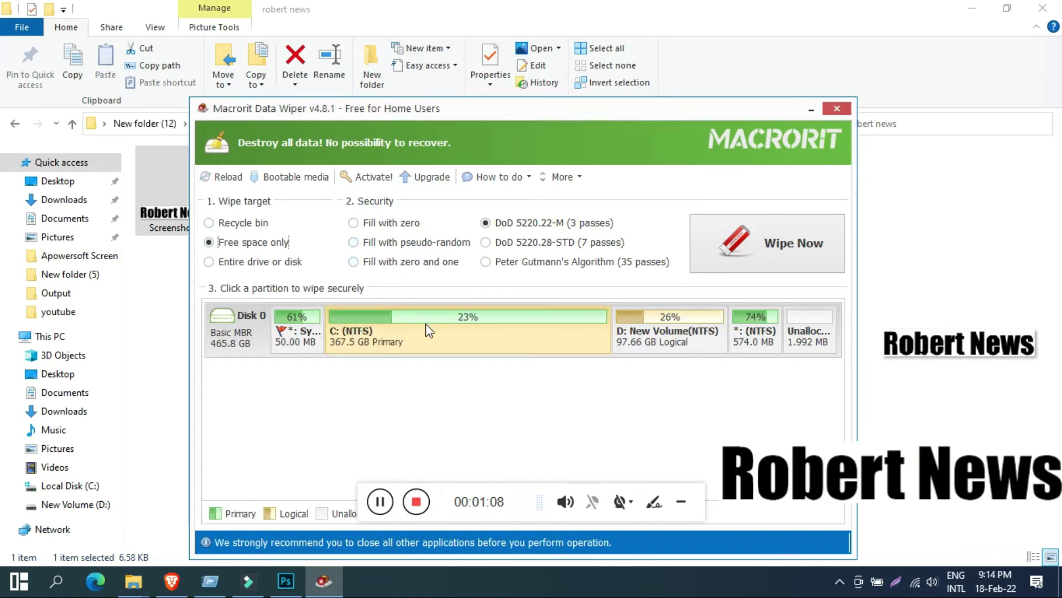
{"action": "left_click", "coordinate": [389, 224]}
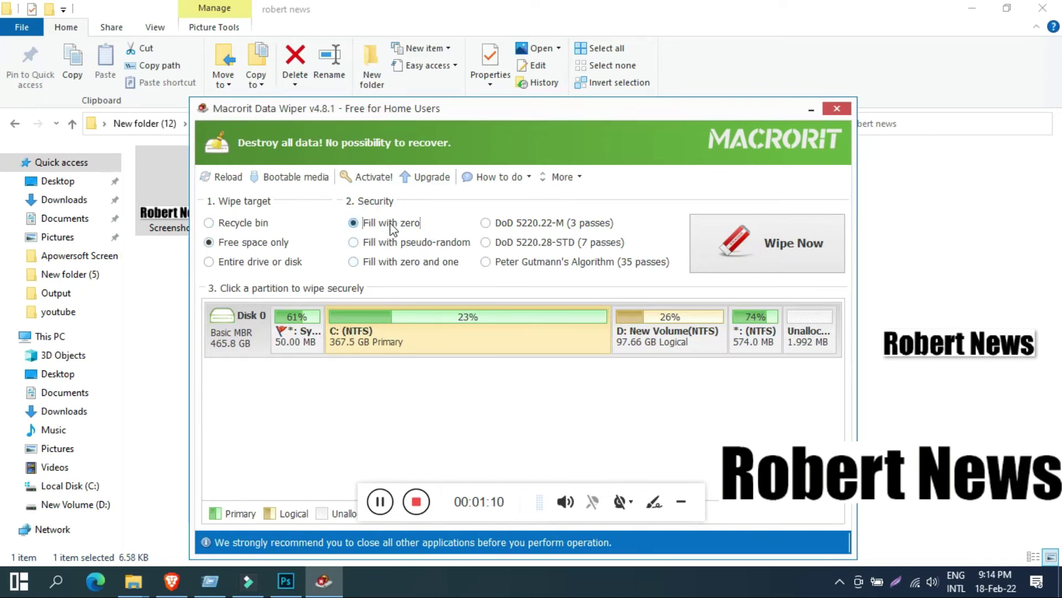